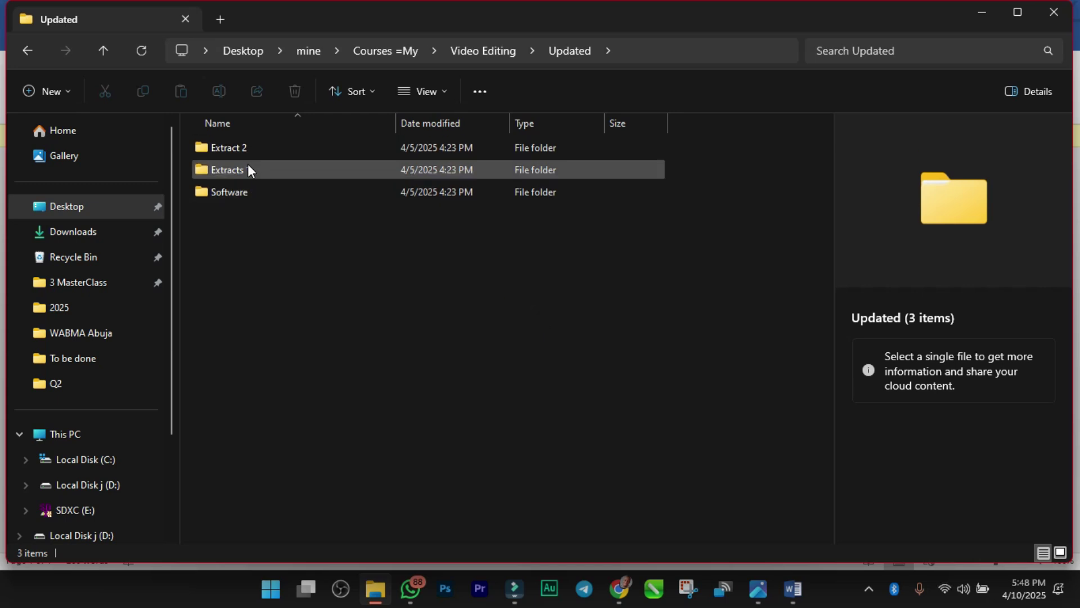
Step: Look inside the Software and Extracts 1 folders under Updated, and minimise the open windows to show the desktop
{"action": "double_click", "coordinate": [264, 194]}
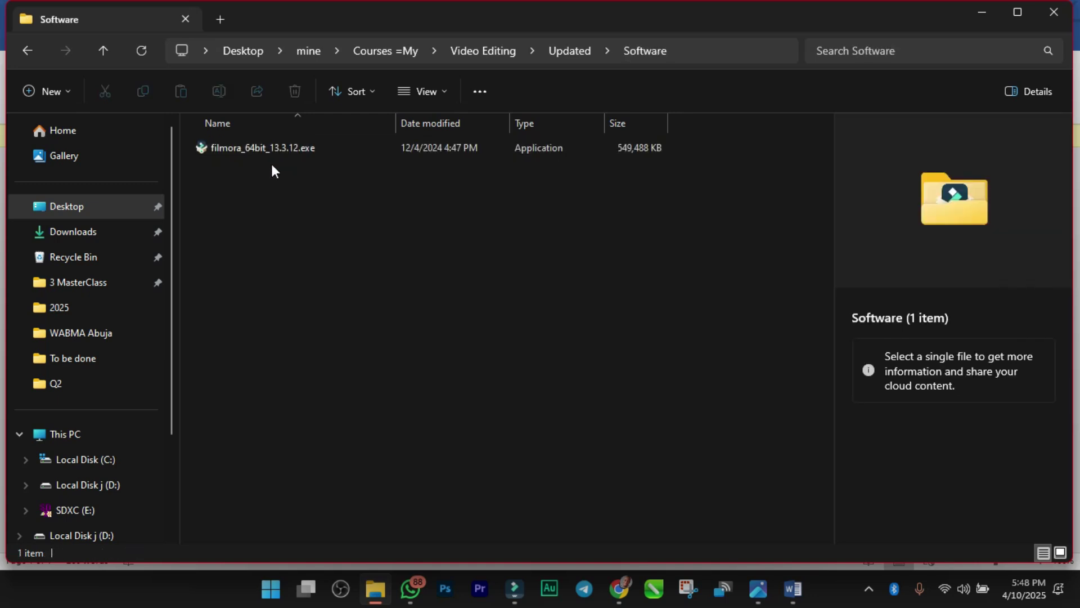
{"action": "left_click", "coordinate": [100, 43]}
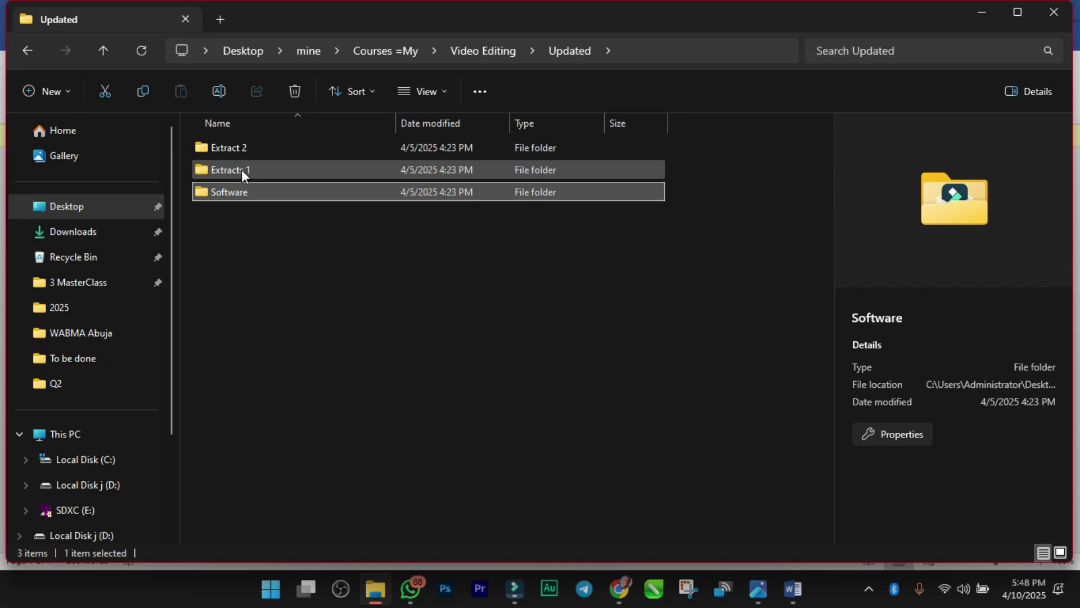
{"action": "double_click", "coordinate": [235, 173]}
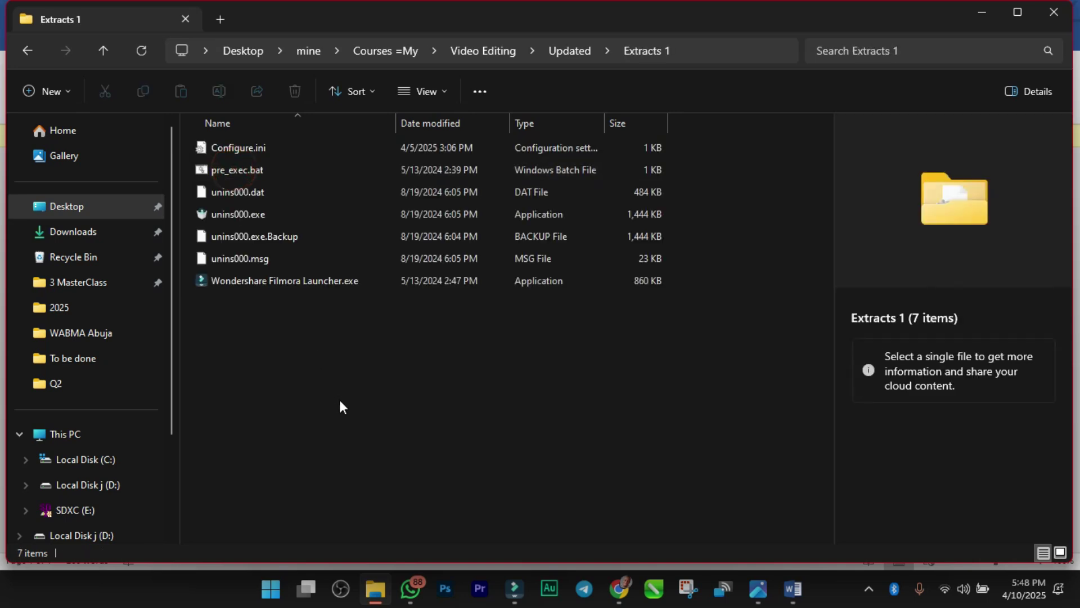
{"action": "left_click", "coordinate": [972, 15]}
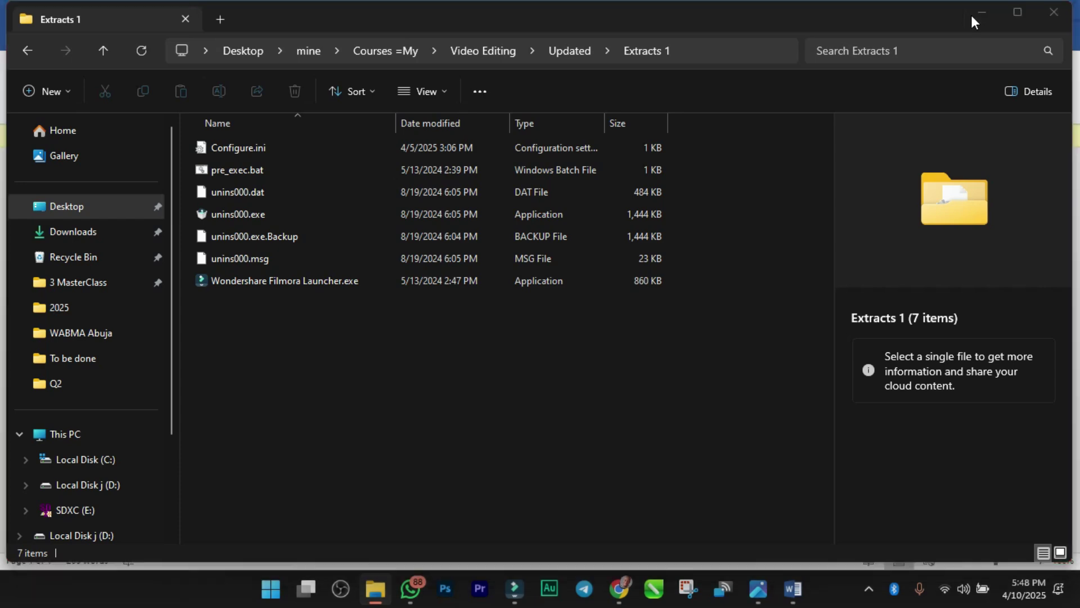
{"action": "left_click", "coordinate": [971, 15]}
{"action": "left_click", "coordinate": [971, 15]}
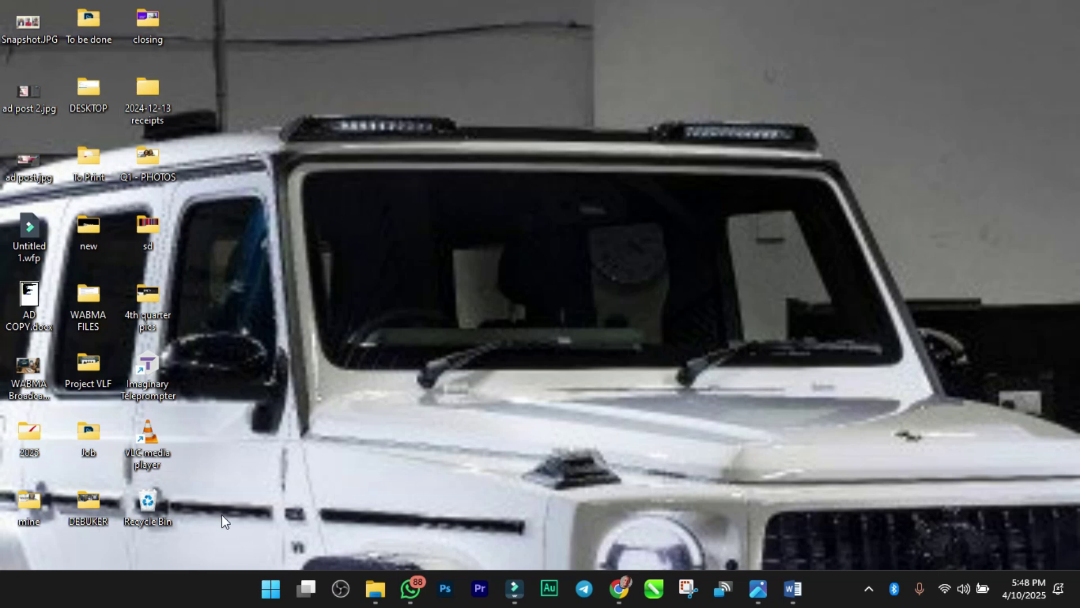
Step: Open the Wondershare Filmora (CPC) installation folder by following the file location of the Wondershare Filmora 13 shortcut
{"action": "left_click", "coordinate": [271, 588]}
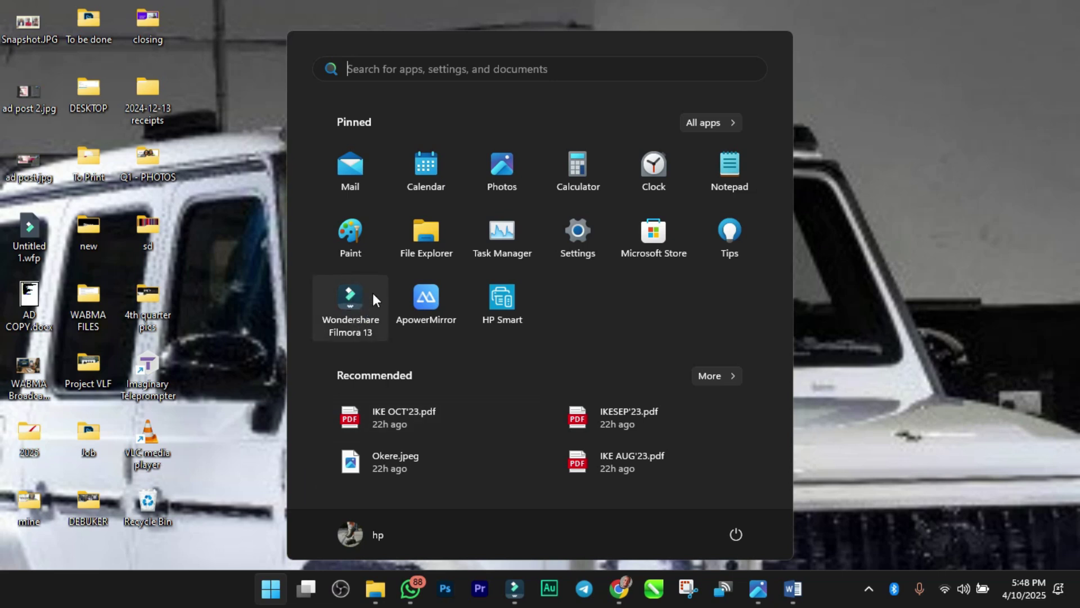
{"action": "right_click", "coordinate": [346, 308]}
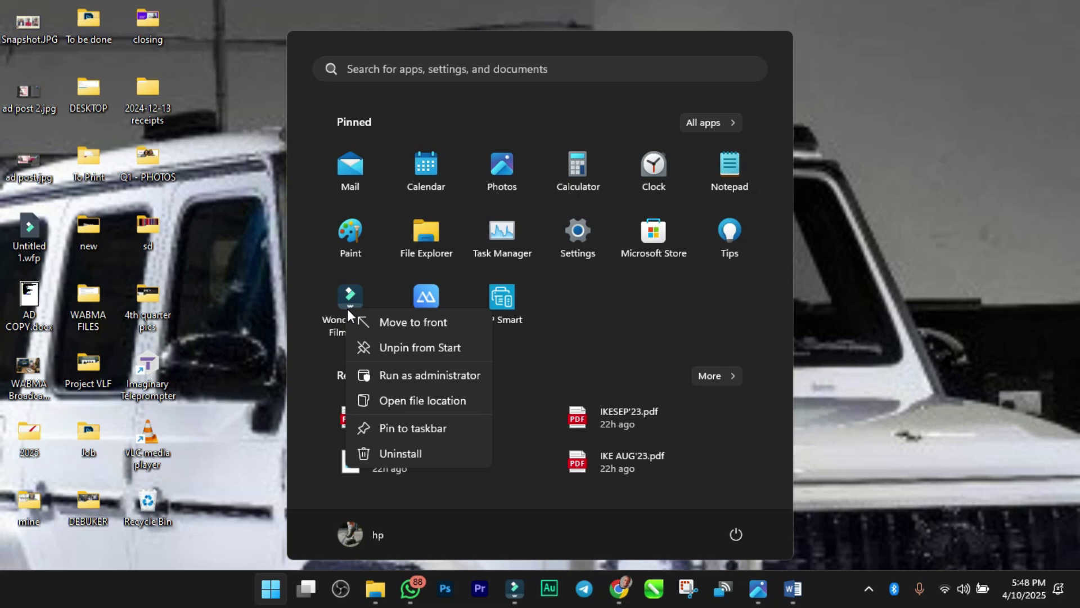
{"action": "left_click", "coordinate": [386, 398]}
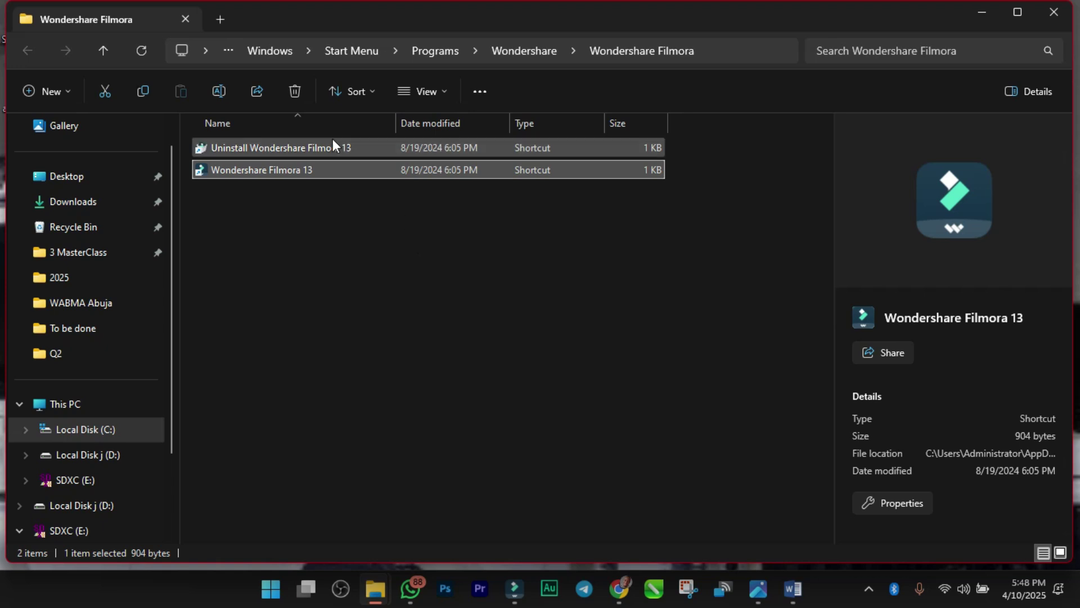
{"action": "right_click", "coordinate": [268, 165]}
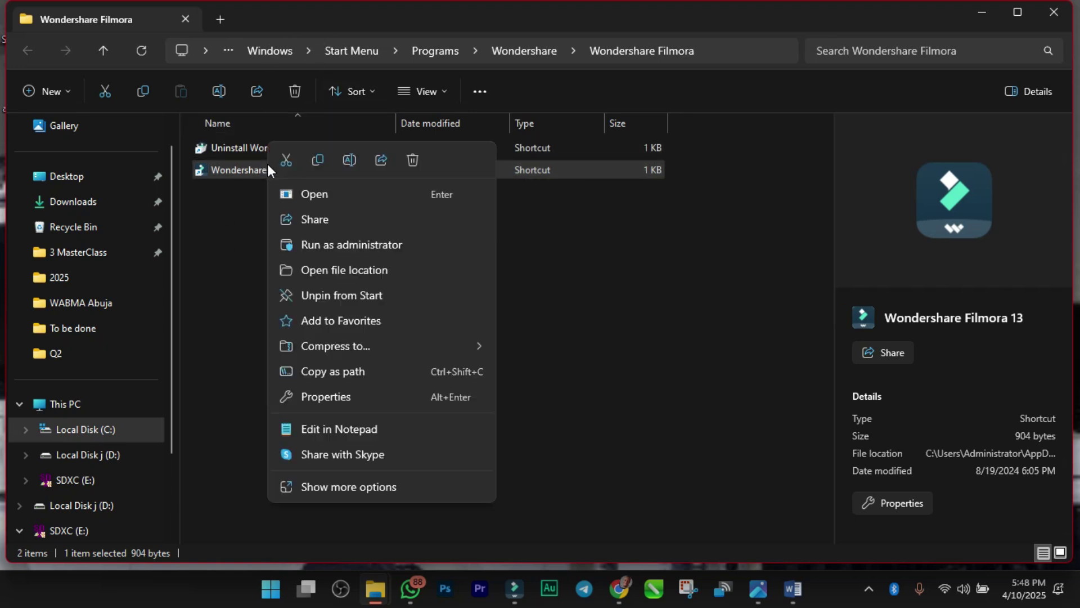
{"action": "left_click", "coordinate": [331, 269]}
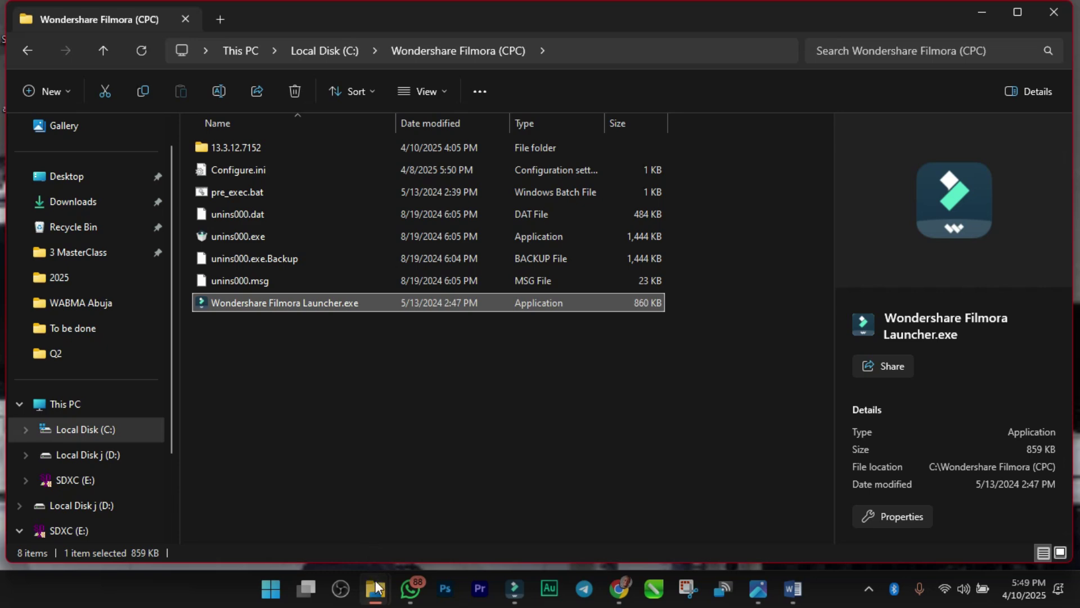
Step: Compare Extracts 1 with the Filmora installation folder, and select the installation folder's files from Configure.ini to Wondershare Filmora Launcher.exe
{"action": "mouse_move", "coordinate": [376, 588]}
{"action": "left_click", "coordinate": [285, 509]}
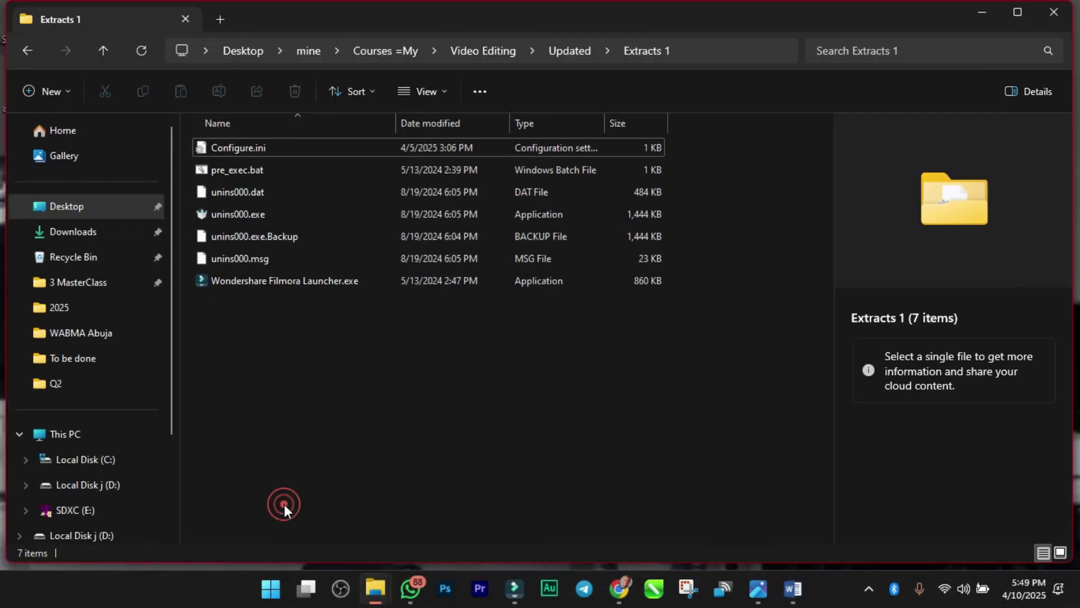
{"action": "left_click", "coordinate": [969, 13]}
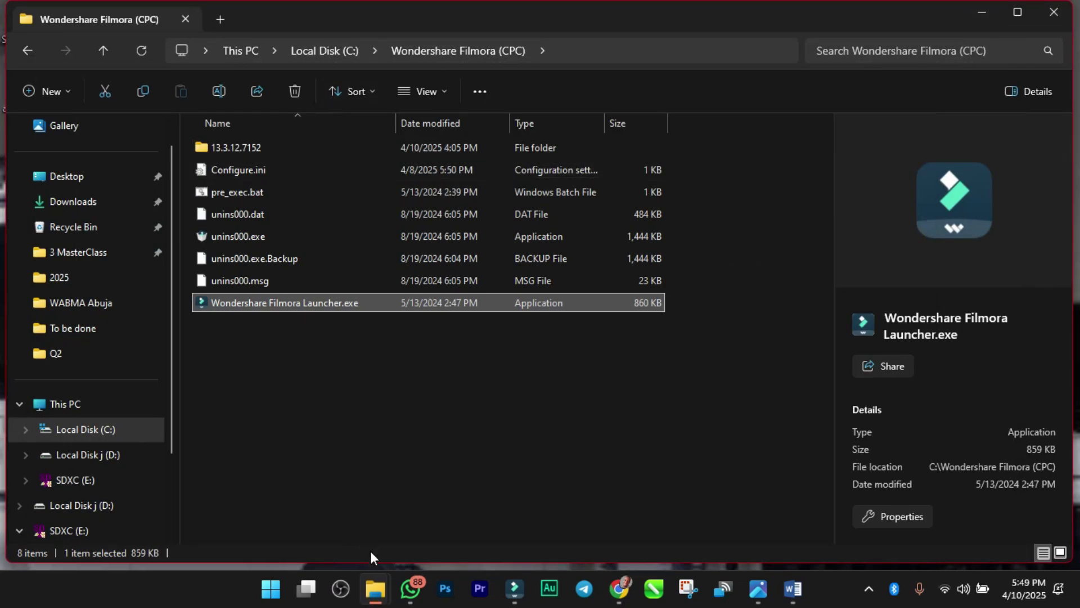
{"action": "mouse_move", "coordinate": [374, 589]}
{"action": "left_click", "coordinate": [290, 525]}
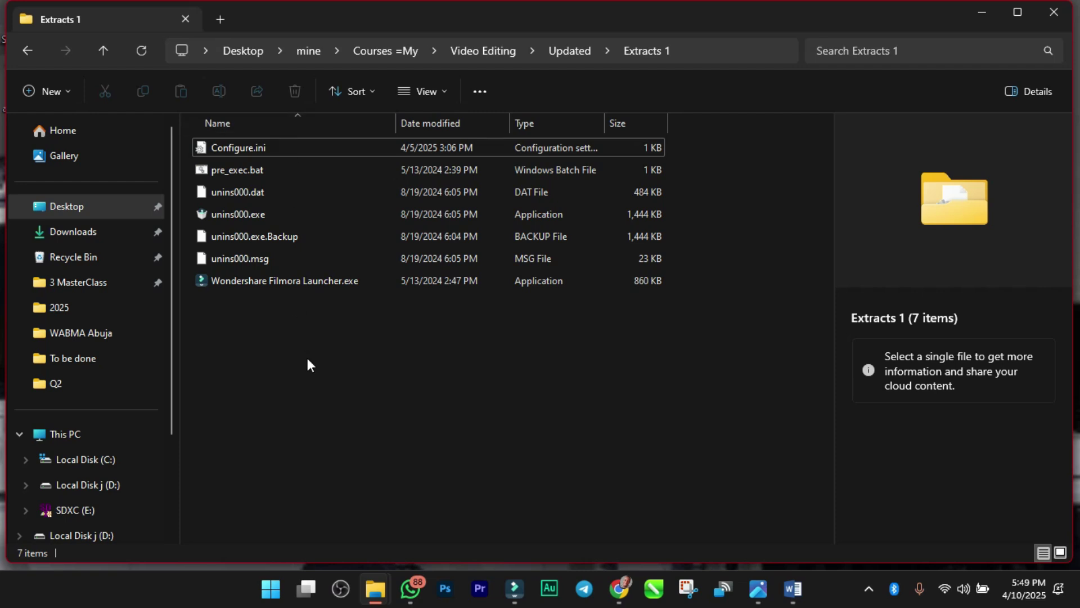
{"action": "mouse_move", "coordinate": [374, 586]}
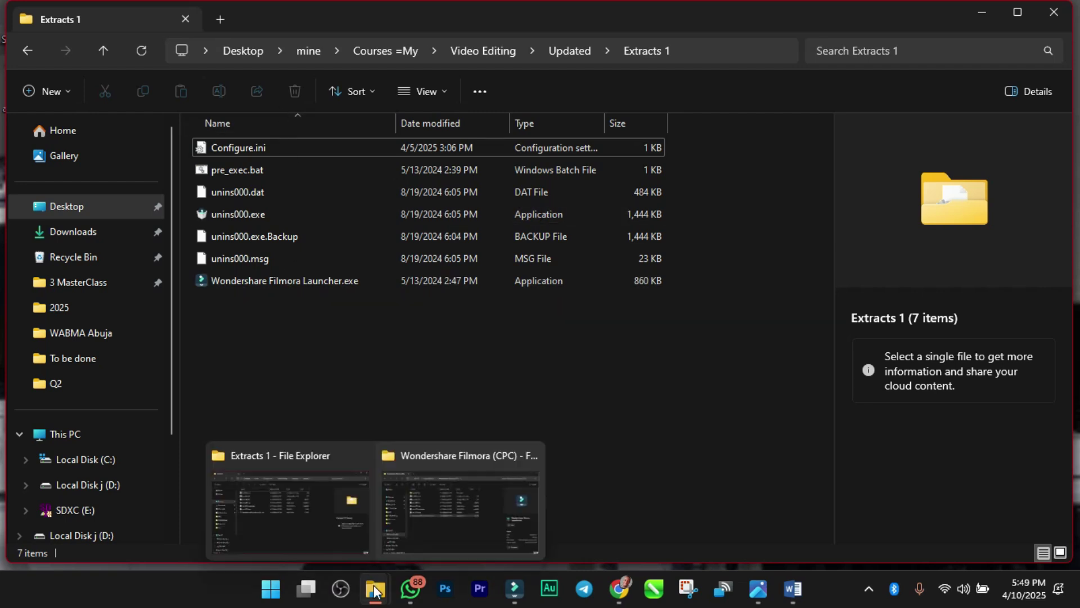
{"action": "left_click", "coordinate": [427, 502]}
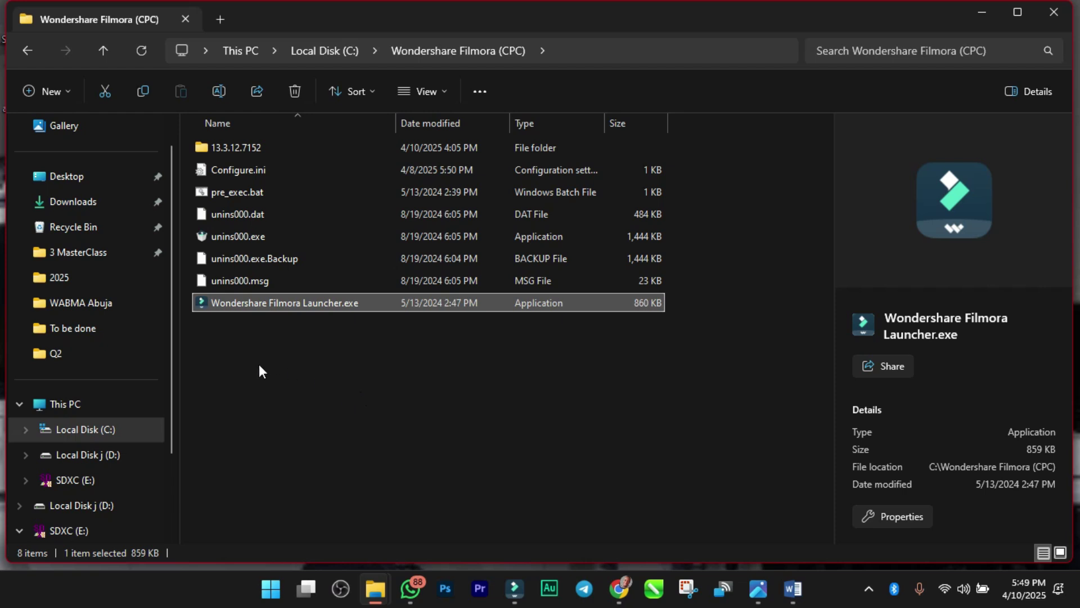
{"action": "left_click_drag", "start_coordinate": [252, 356], "coordinate": [252, 174]}
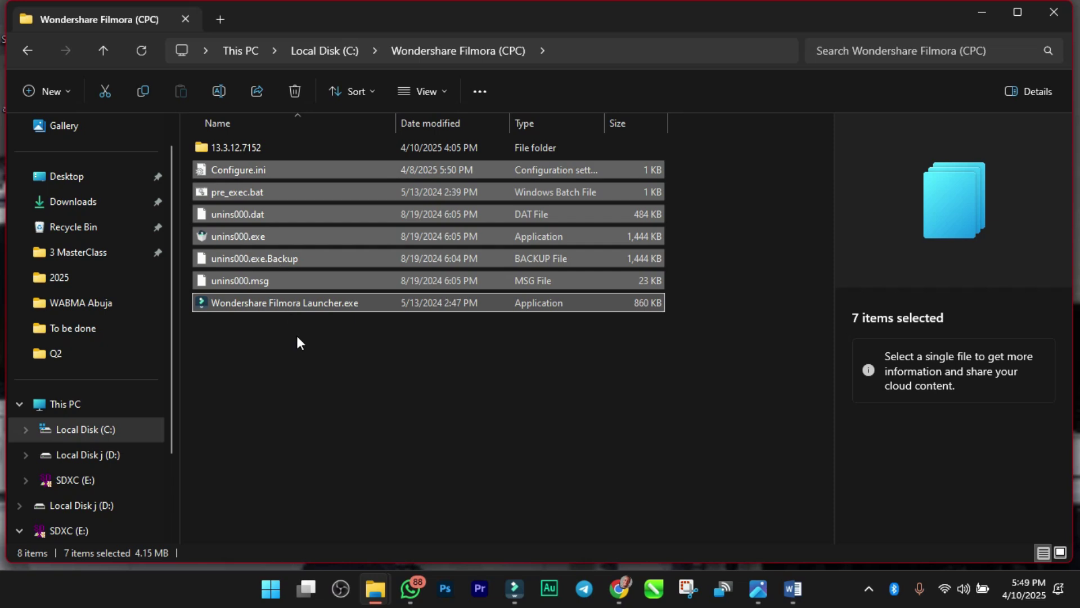
Step: Open the Extract 2 folder under Updated and the 13.3.12.7152 folder inside the Filmora installation folder
{"action": "mouse_move", "coordinate": [376, 588]}
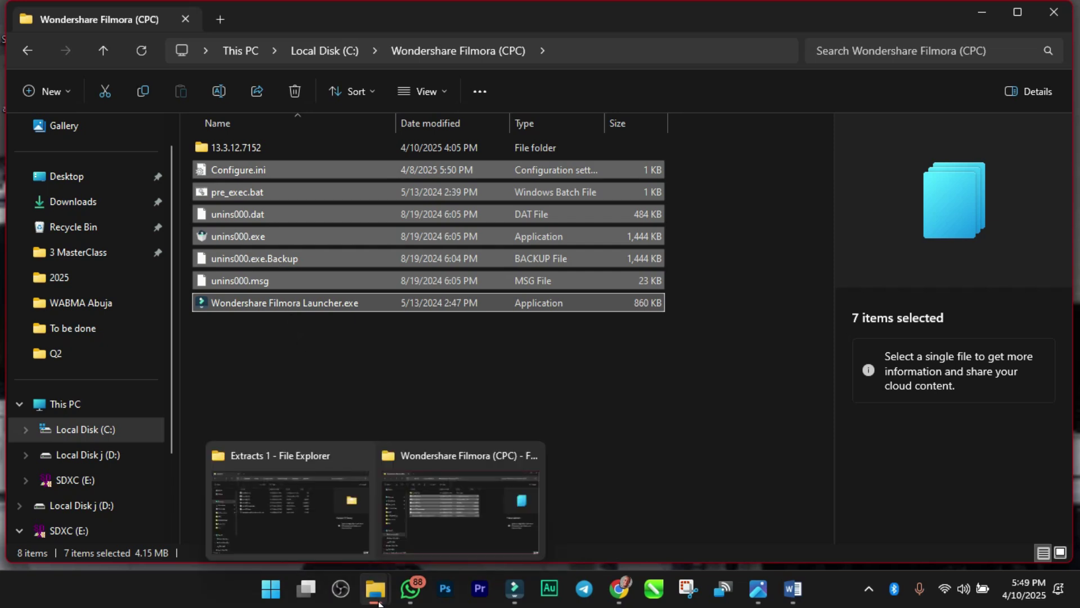
{"action": "left_click", "coordinate": [295, 525]}
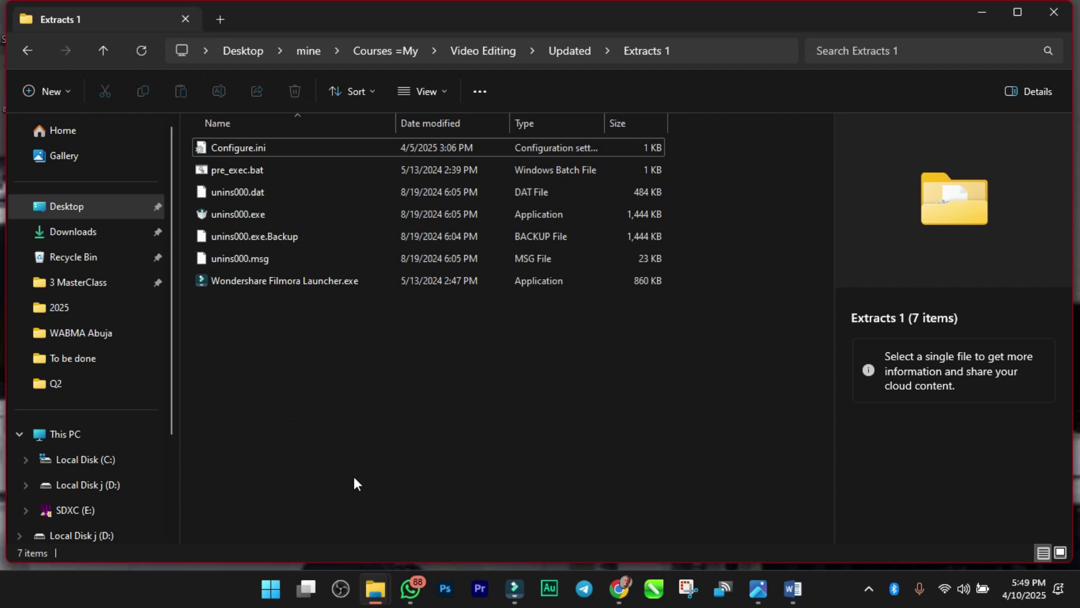
{"action": "left_click", "coordinate": [104, 52]}
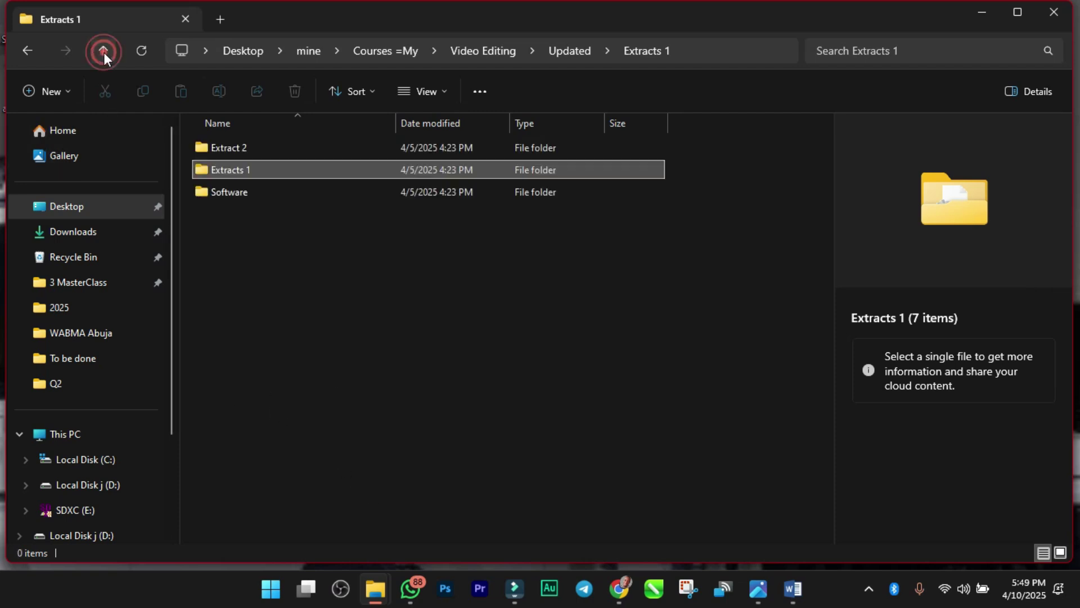
{"action": "double_click", "coordinate": [252, 148]}
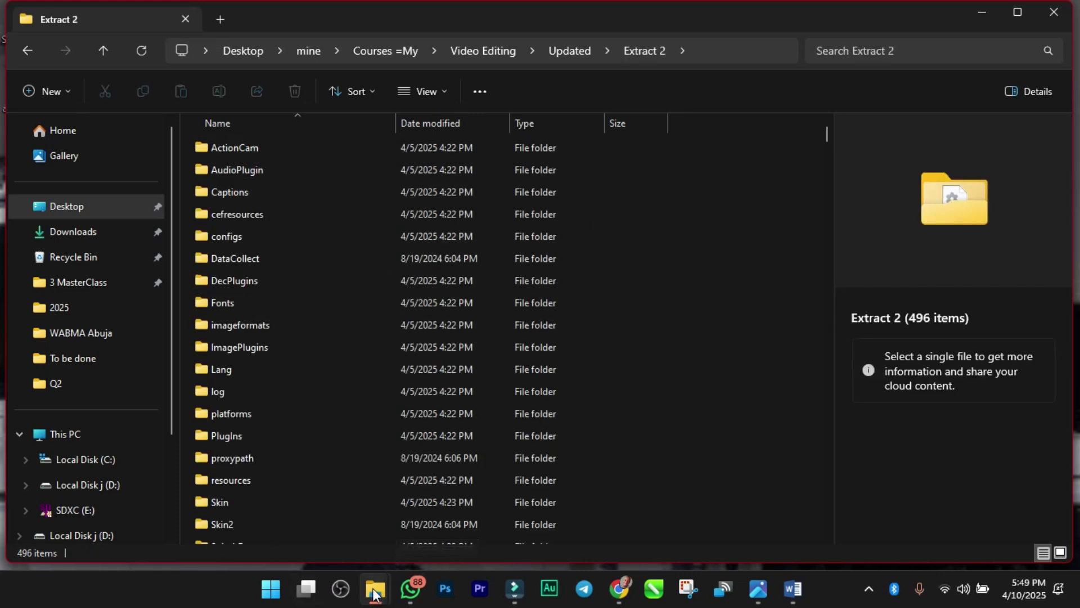
{"action": "mouse_move", "coordinate": [375, 592]}
{"action": "left_click", "coordinate": [439, 489]}
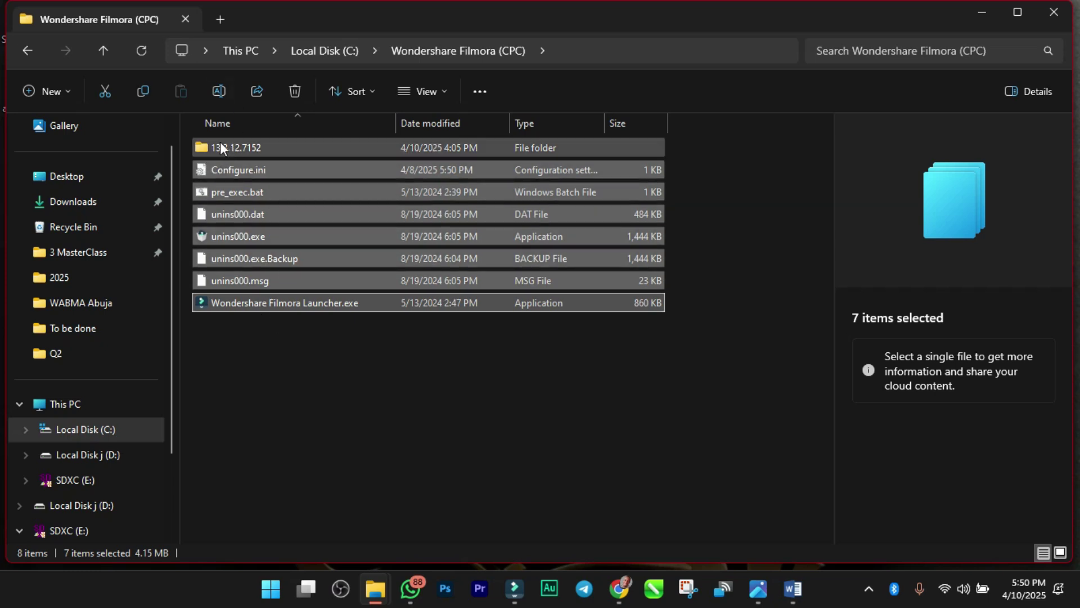
{"action": "left_click", "coordinate": [280, 346]}
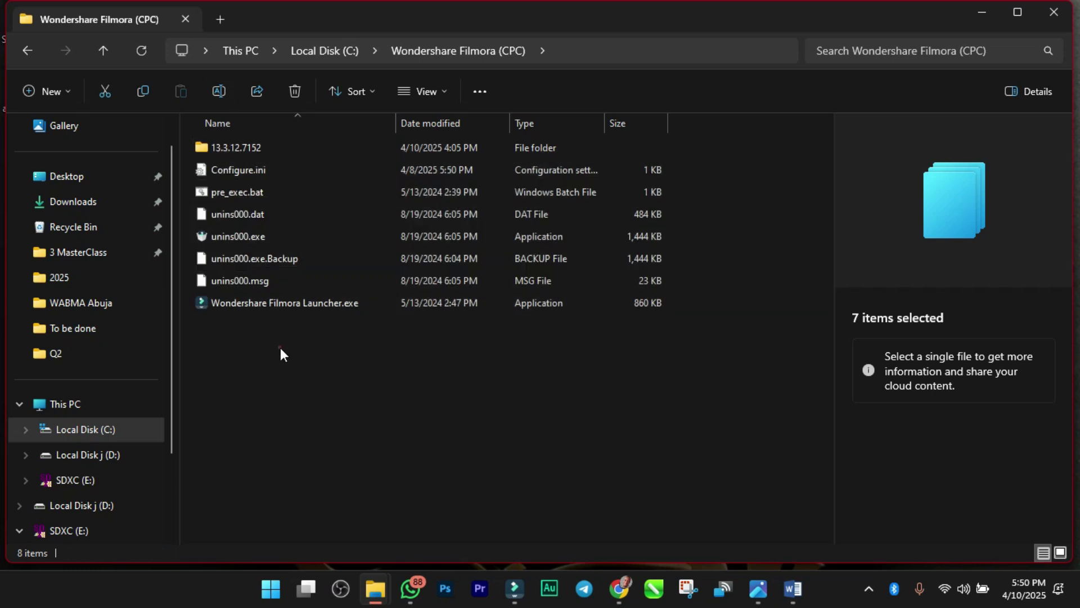
{"action": "double_click", "coordinate": [233, 148]}
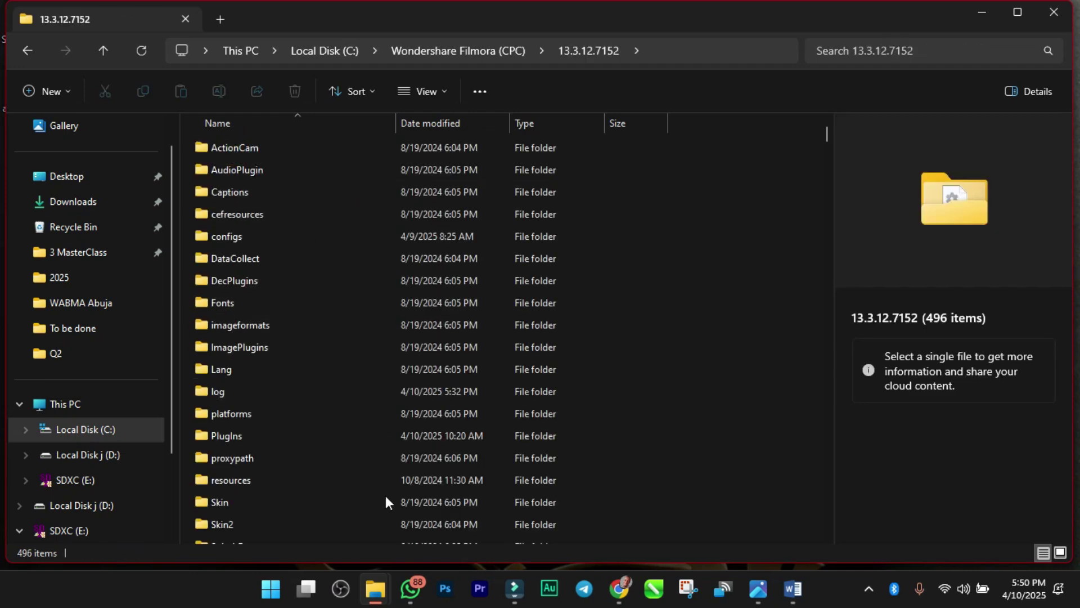
Step: Select all items in Extract 2, return to the 13.3.12.7152 folder and close both File Explorer windows
{"action": "mouse_move", "coordinate": [376, 588]}
{"action": "left_click", "coordinate": [275, 509]}
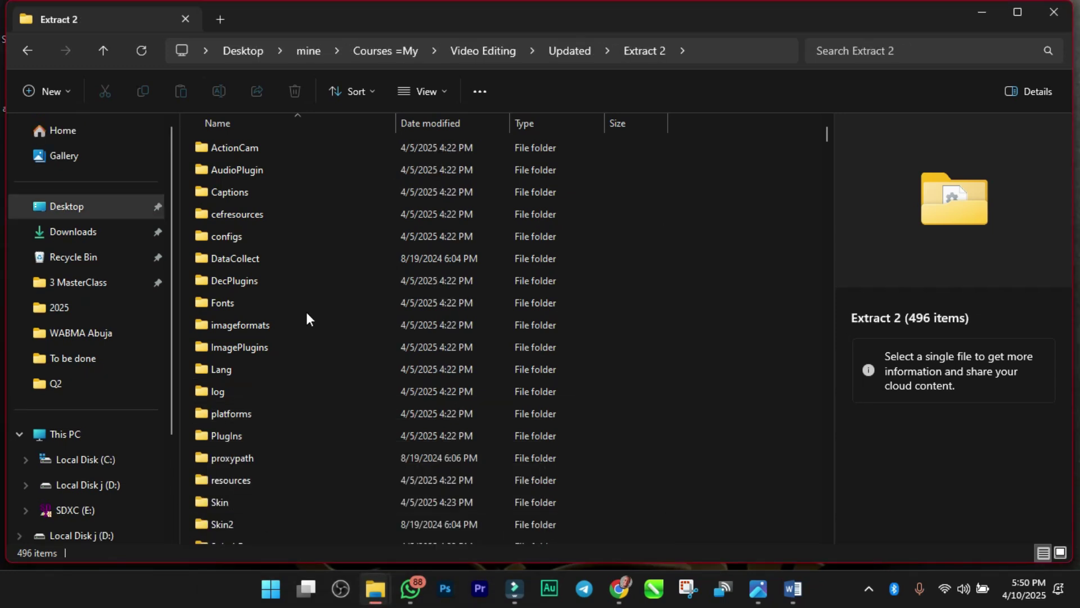
{"action": "key", "text": "ctrl+a"}
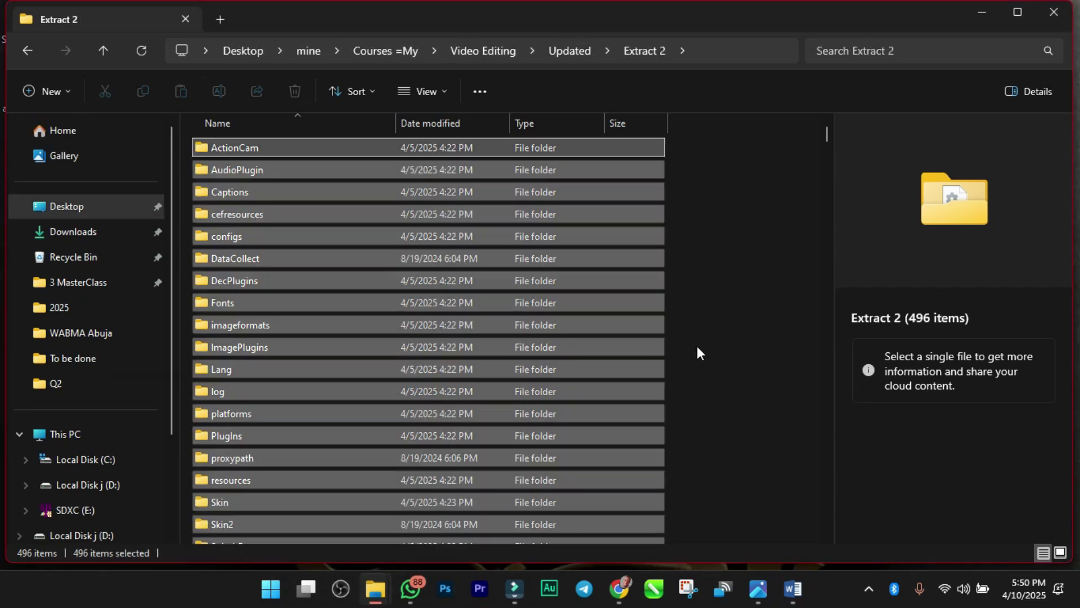
{"action": "mouse_move", "coordinate": [375, 589]}
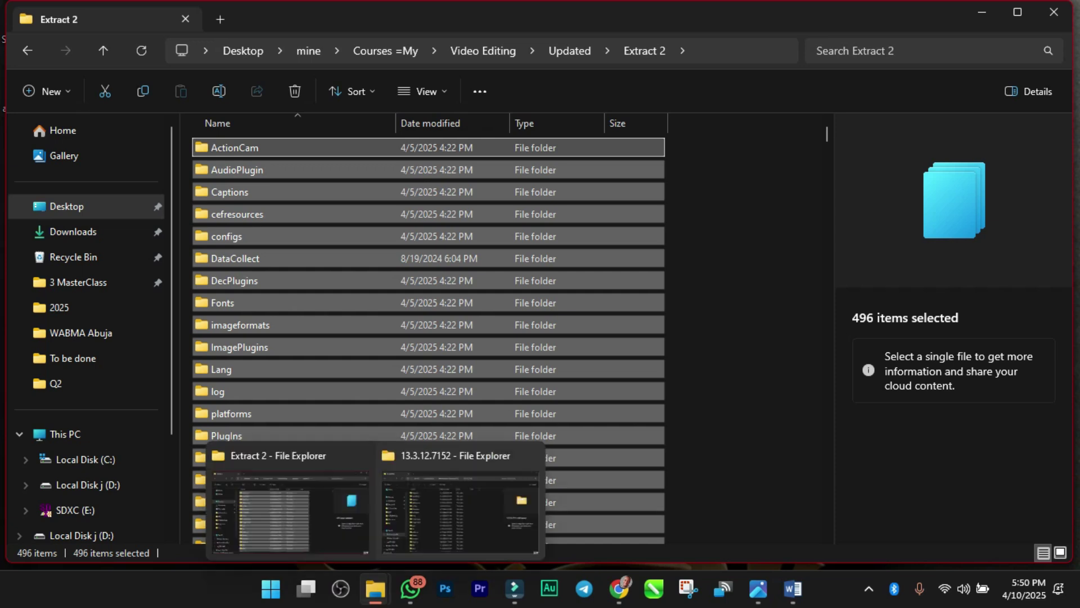
{"action": "left_click", "coordinate": [434, 528]}
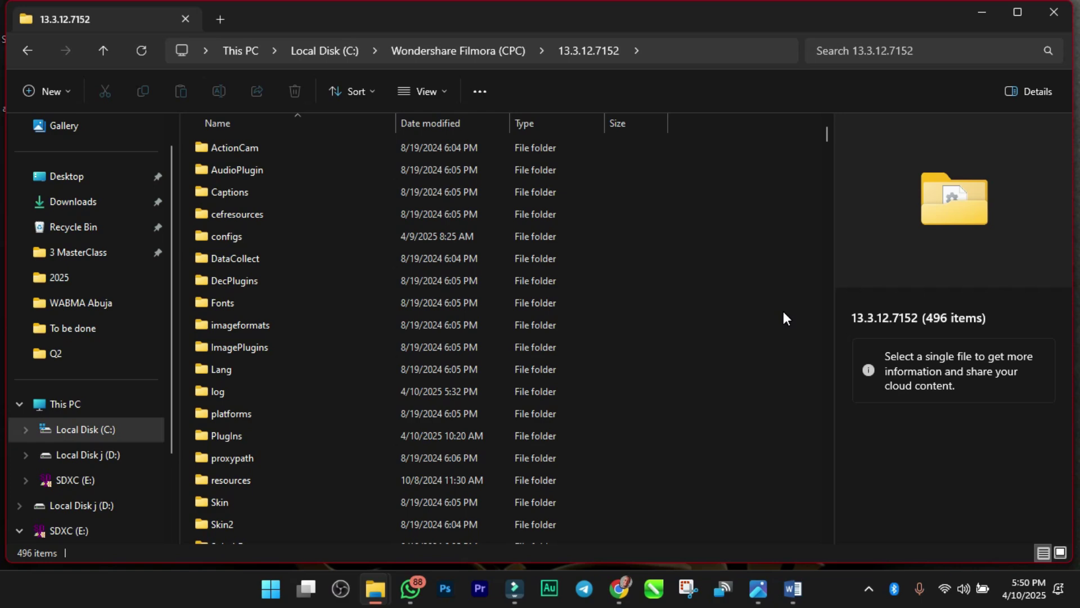
{"action": "left_click", "coordinate": [1063, 14]}
{"action": "left_click", "coordinate": [1054, 12]}
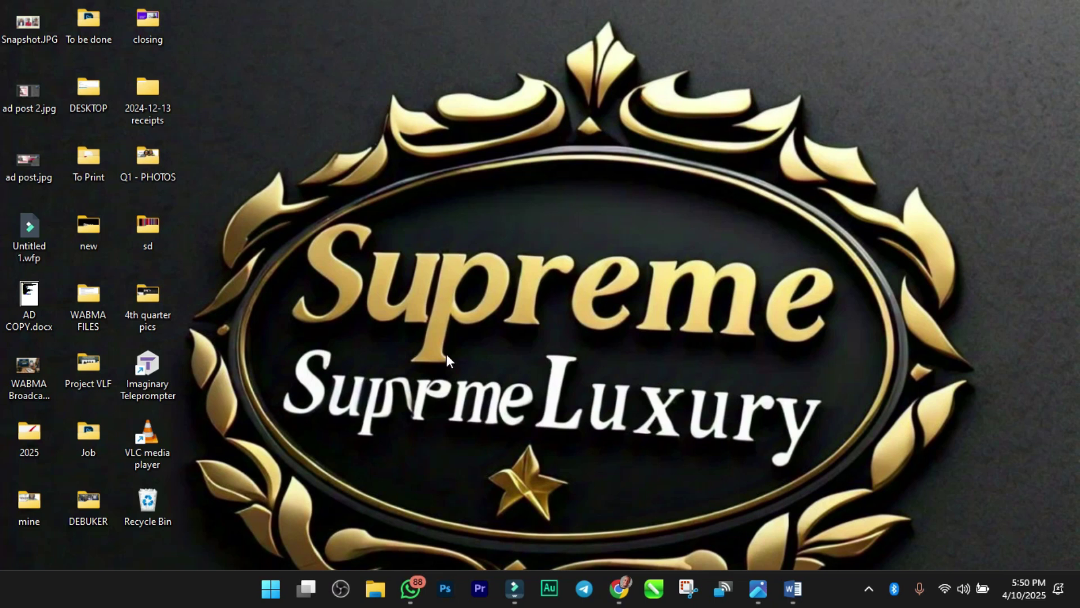
Step: Open the Virus & threat protection settings of Windows Security from the Privacy & security section of Windows Settings
{"action": "left_click", "coordinate": [270, 588]}
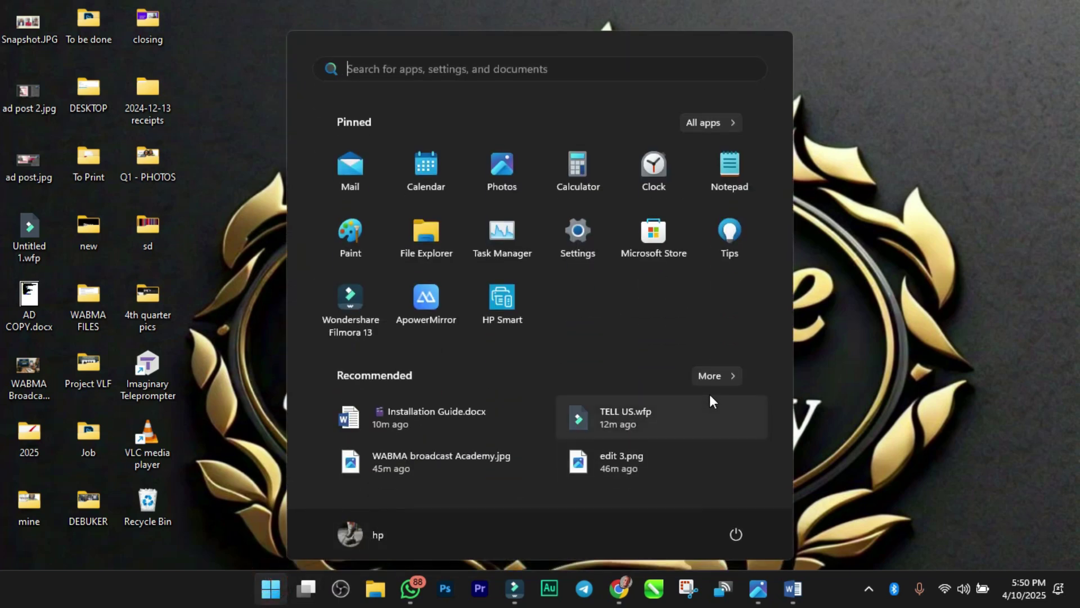
{"action": "left_click", "coordinate": [580, 228]}
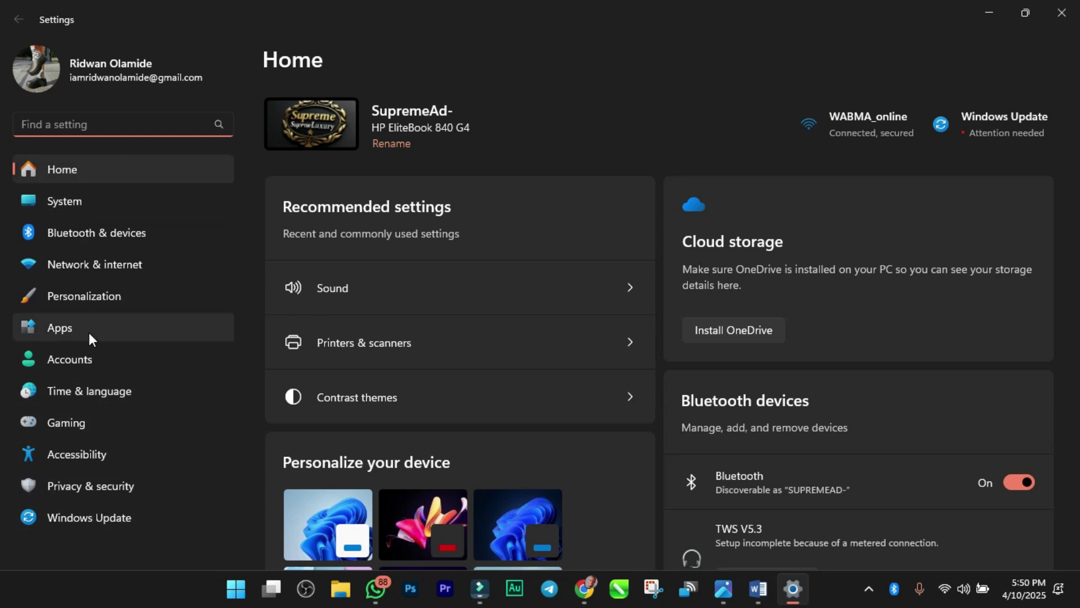
{"action": "left_click", "coordinate": [82, 490]}
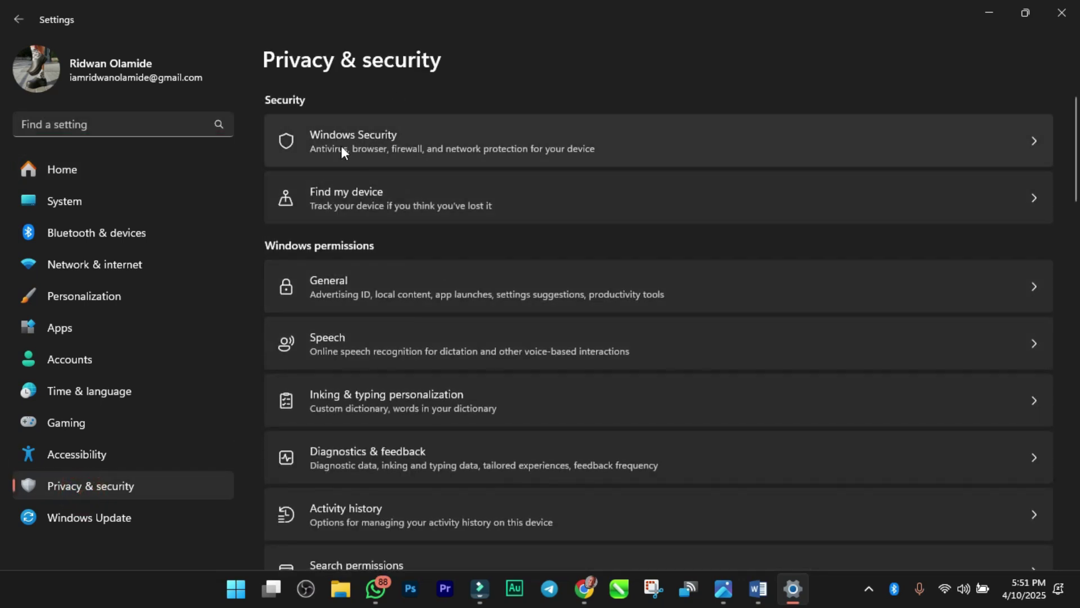
{"action": "left_click", "coordinate": [379, 141]}
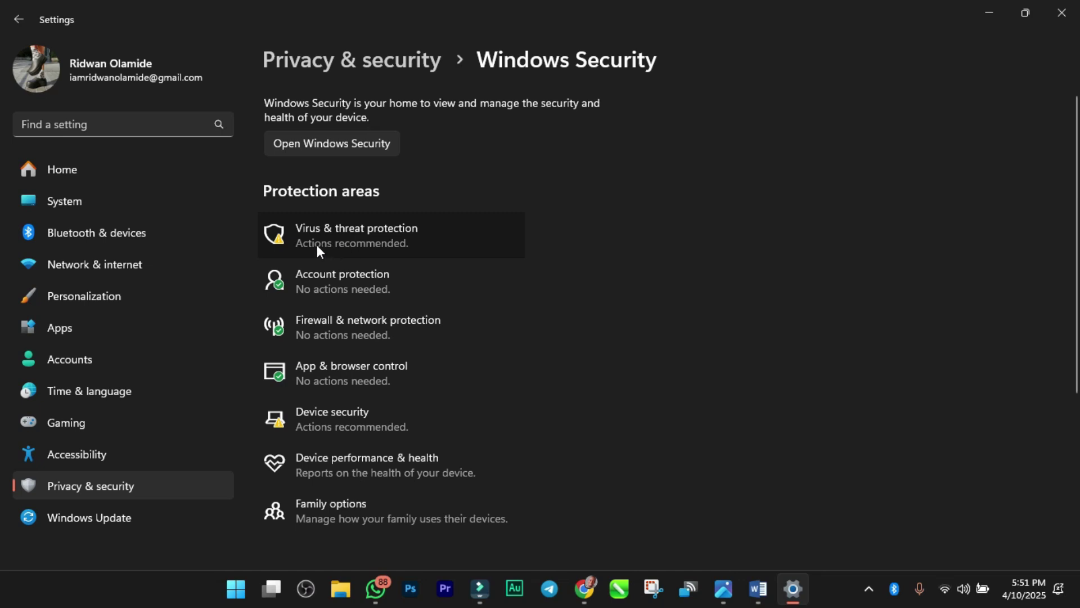
{"action": "left_click", "coordinate": [355, 246]}
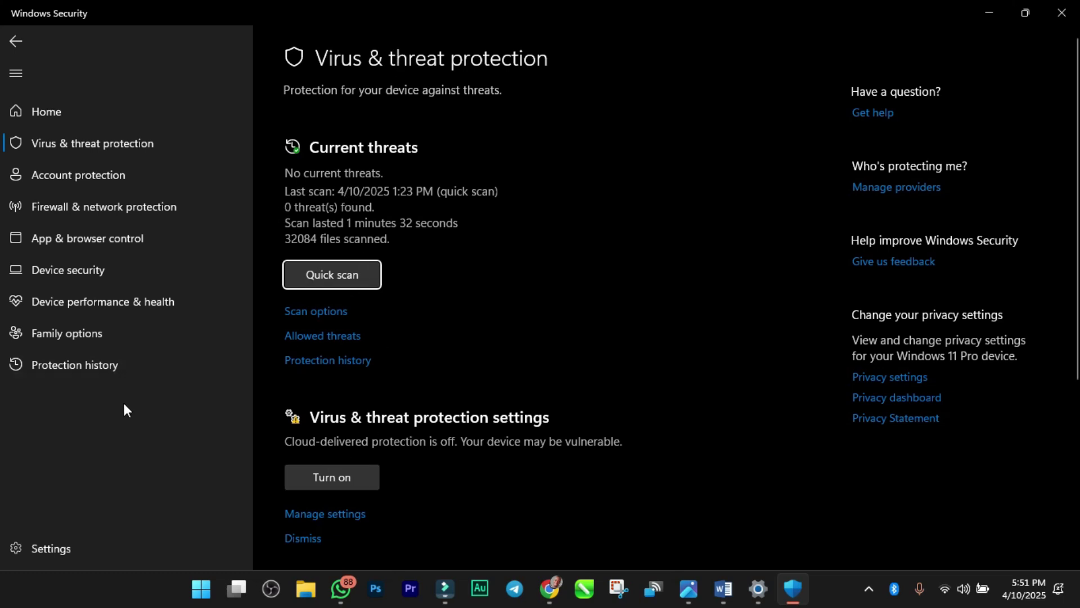
{"action": "left_click", "coordinate": [339, 514]}
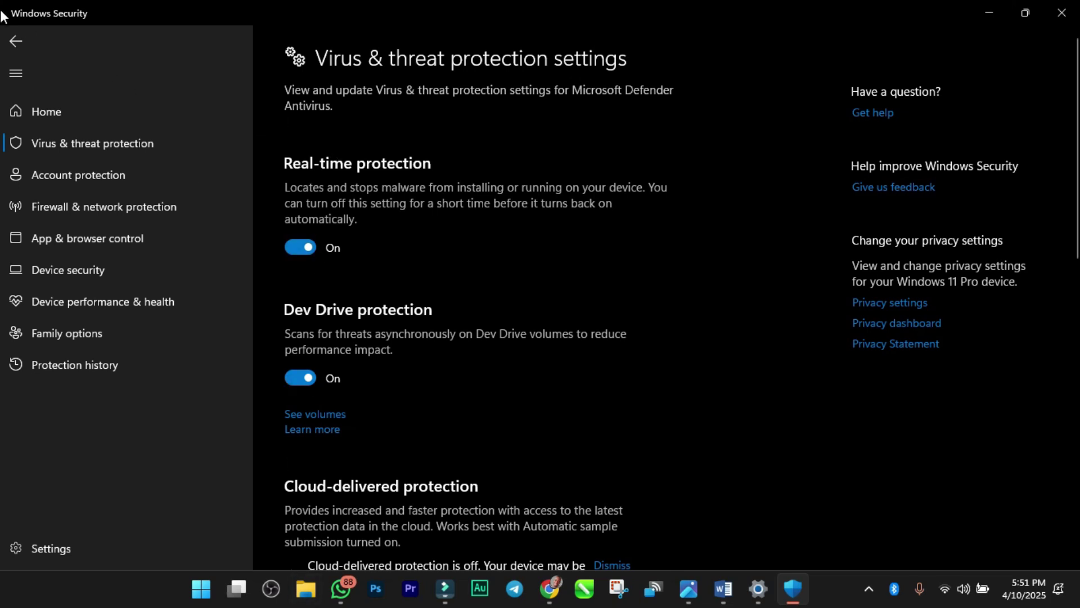
Step: Close Windows Security and Settings, and switch to the running Wondershare Filmora window
{"action": "left_click", "coordinate": [19, 41]}
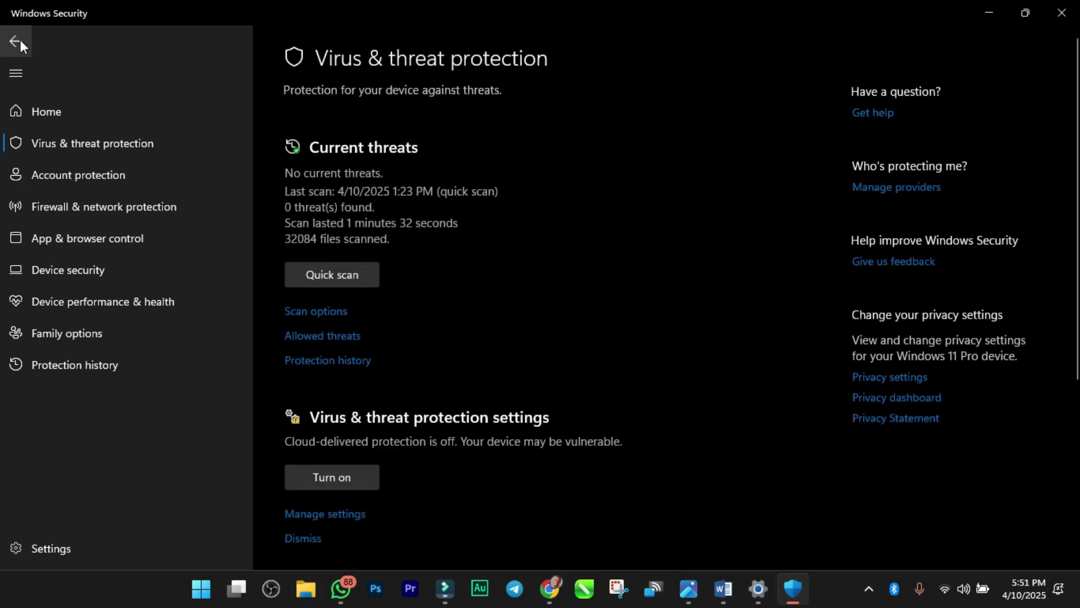
{"action": "left_click", "coordinate": [1072, 8]}
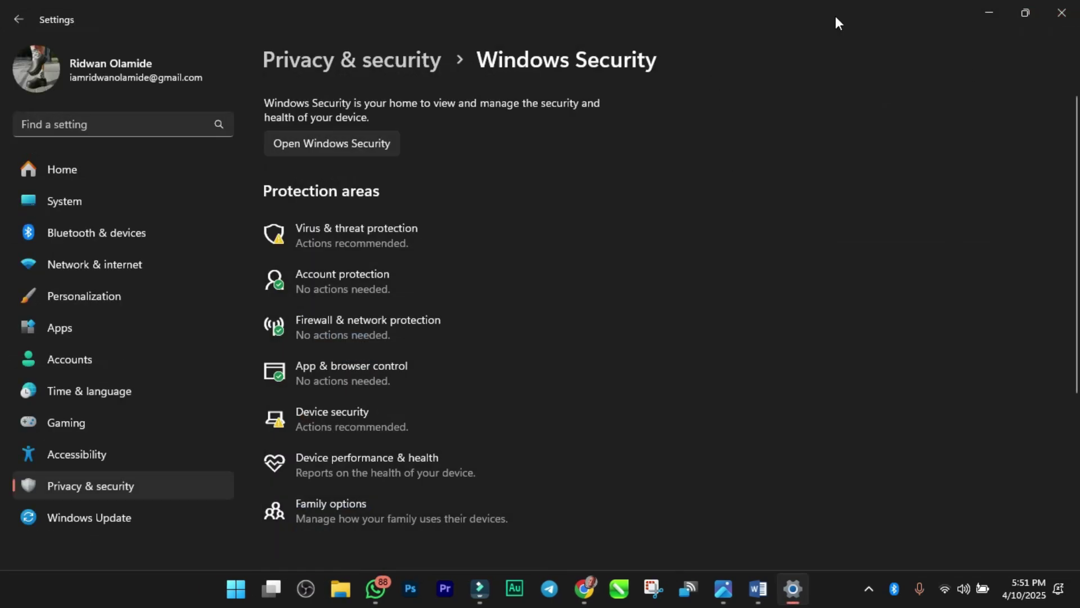
{"action": "left_click", "coordinate": [1064, 10]}
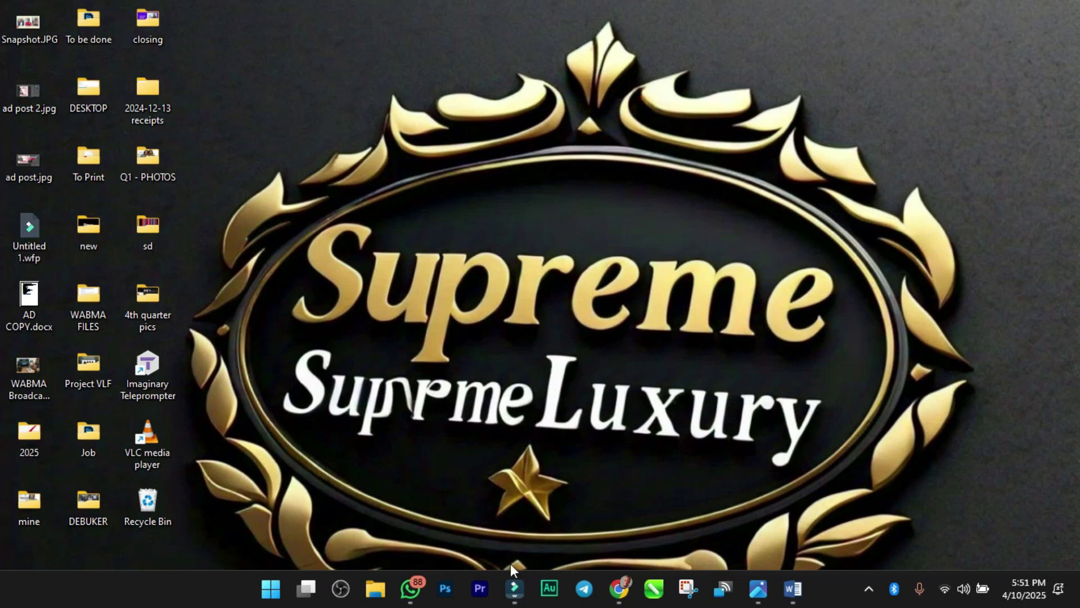
{"action": "mouse_move", "coordinate": [513, 588]}
{"action": "left_click", "coordinate": [505, 544]}
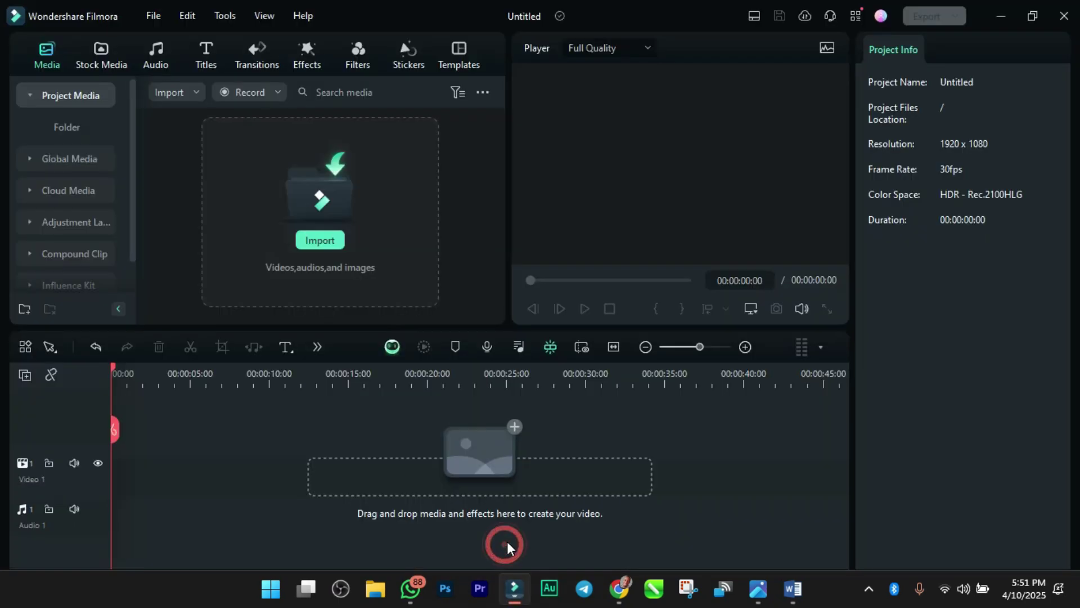